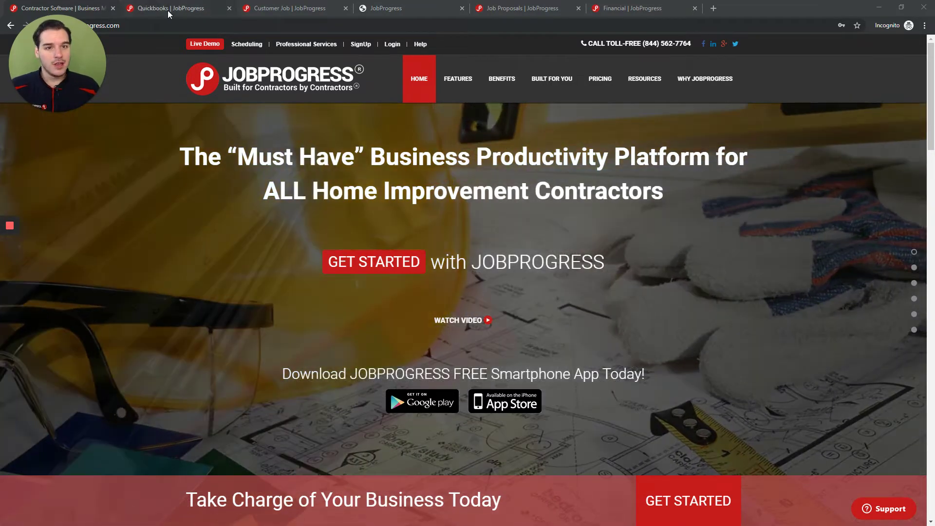
Show QuickBooks Online as connected on the QuickBooks settings page, briefly checking the account menu
{"action": "left_click", "coordinate": [167, 9]}
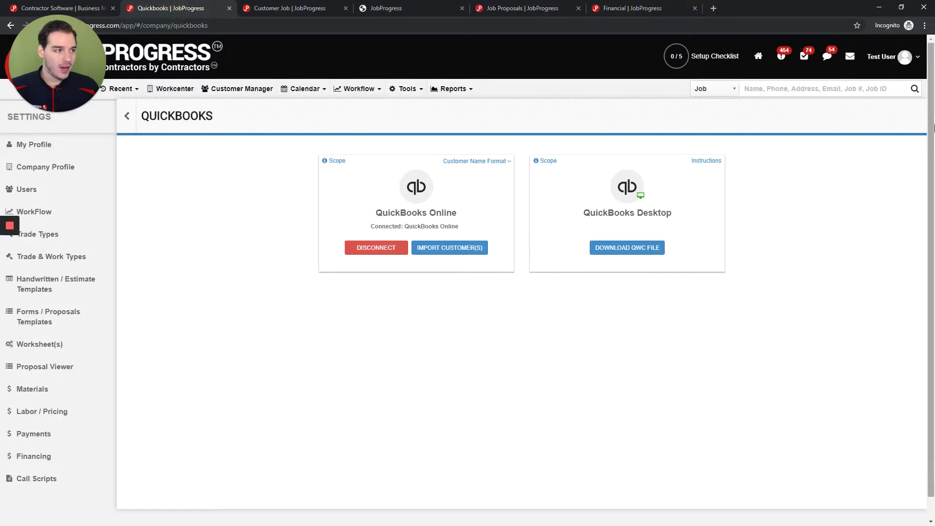
{"action": "left_click", "coordinate": [914, 57]}
{"action": "left_click", "coordinate": [774, 122]}
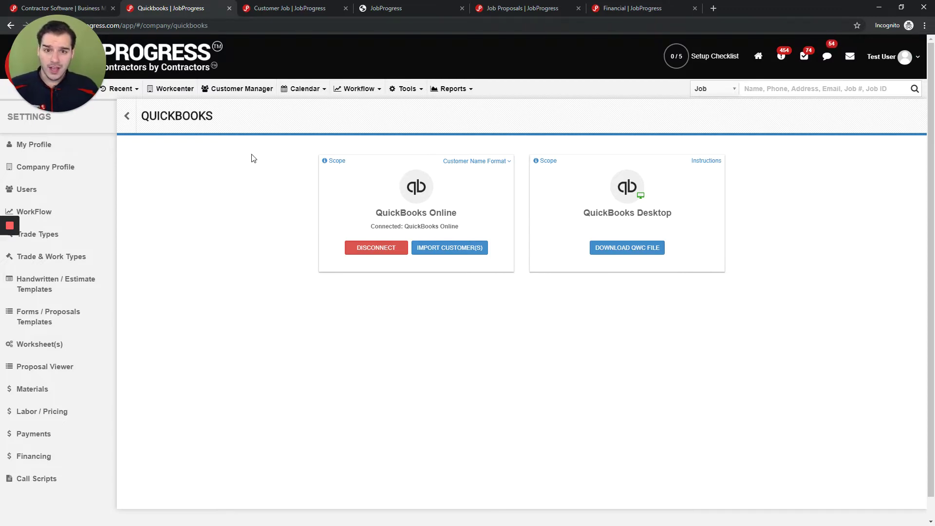
Review the $18,178 roofing proposal and TEST 1 actions, then view the job's financial summary
{"action": "left_click", "coordinate": [290, 8]}
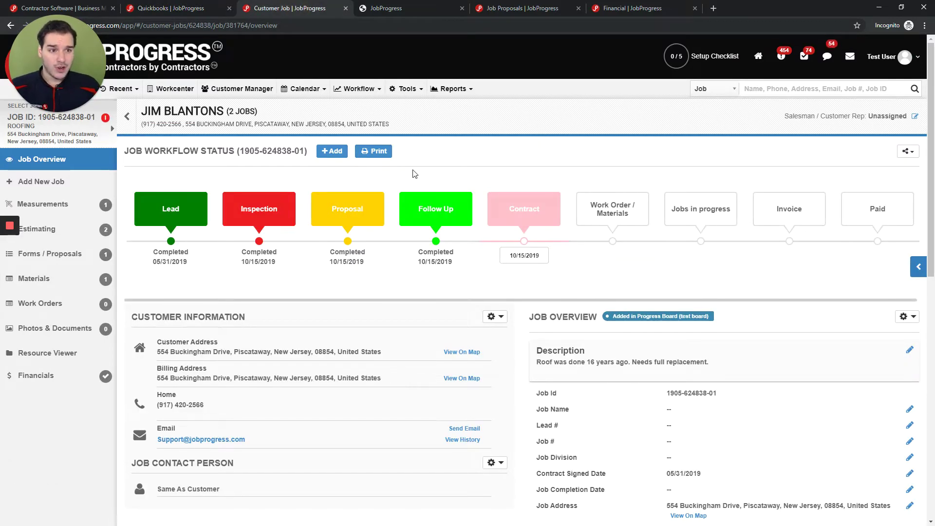
{"action": "left_click", "coordinate": [413, 7]}
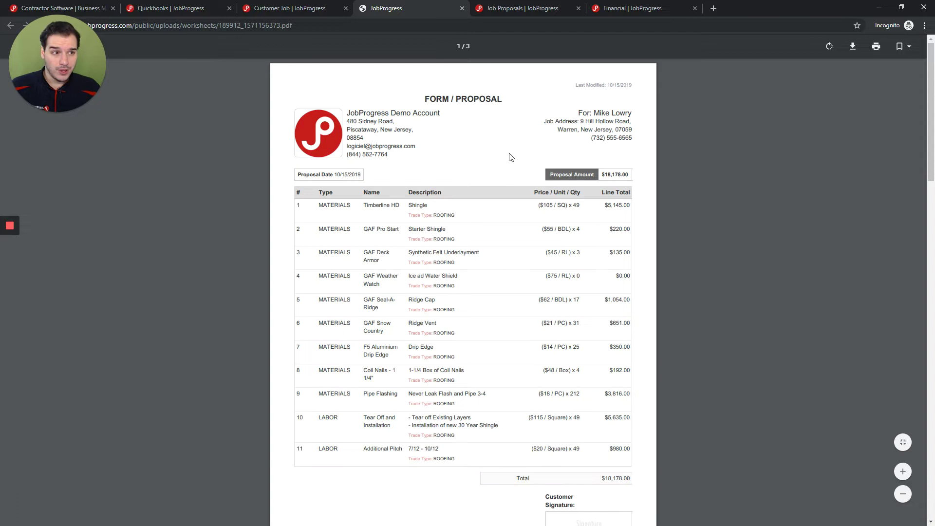
{"action": "left_click", "coordinate": [515, 14]}
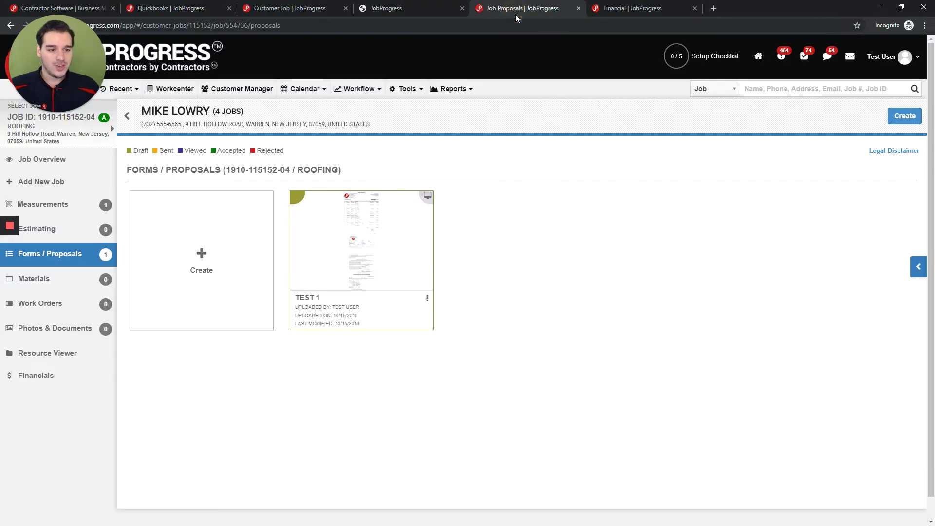
{"action": "left_click", "coordinate": [428, 301]}
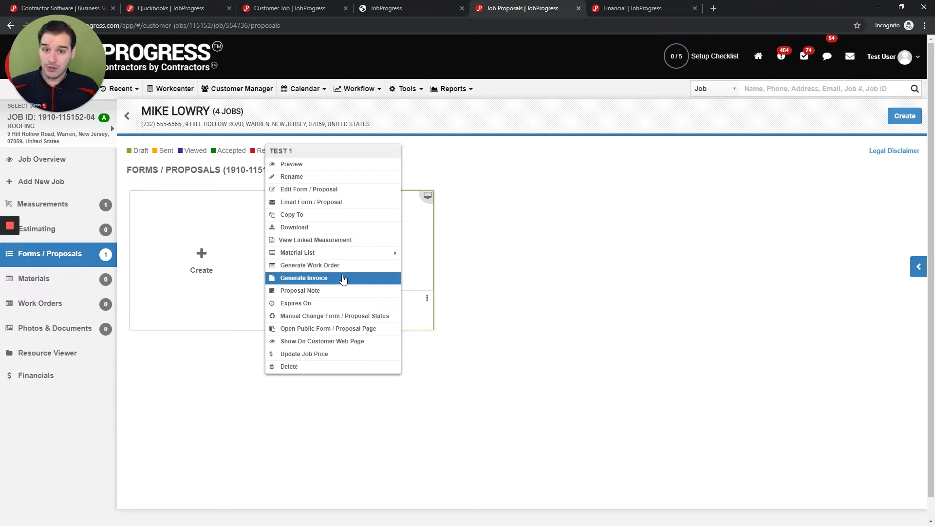
{"action": "left_click", "coordinate": [619, 243]}
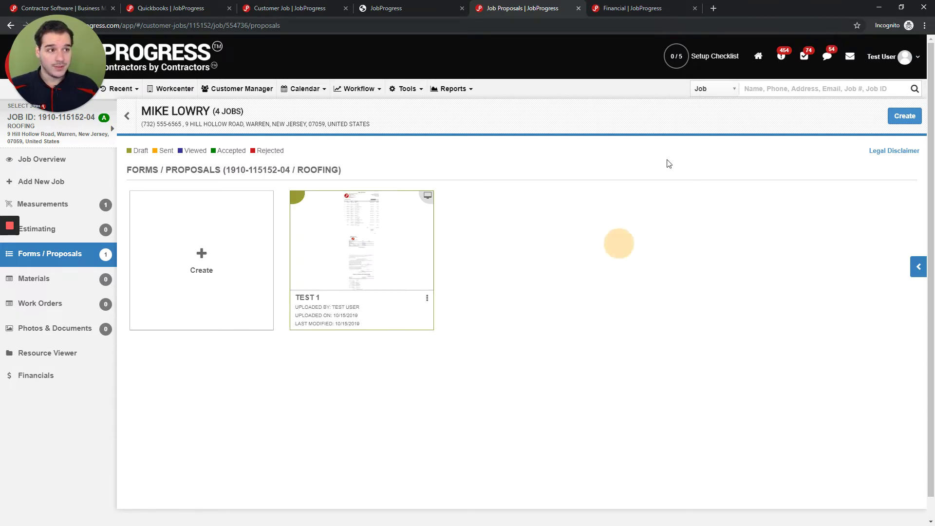
{"action": "left_click", "coordinate": [647, 8]}
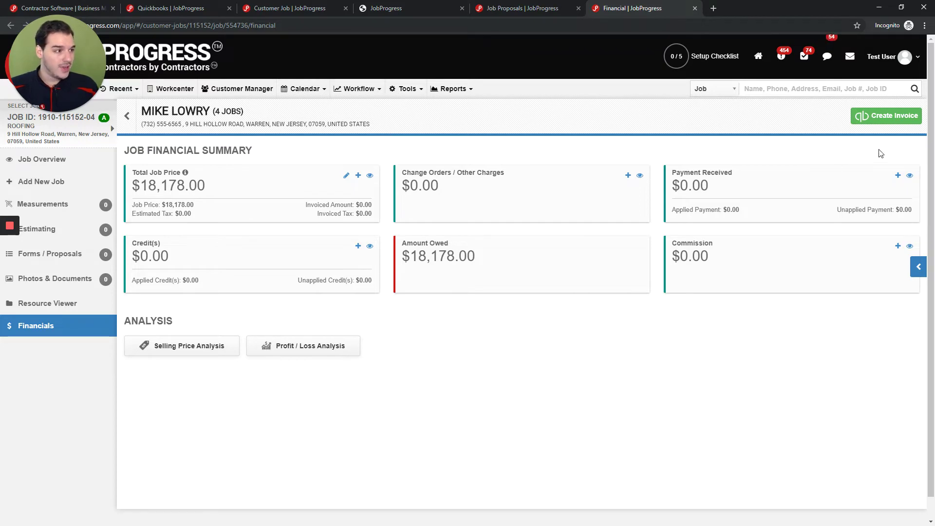
Start an invoice for the job and set a line's trade to ROOFING, work type Asphalt
{"action": "left_click", "coordinate": [886, 116]}
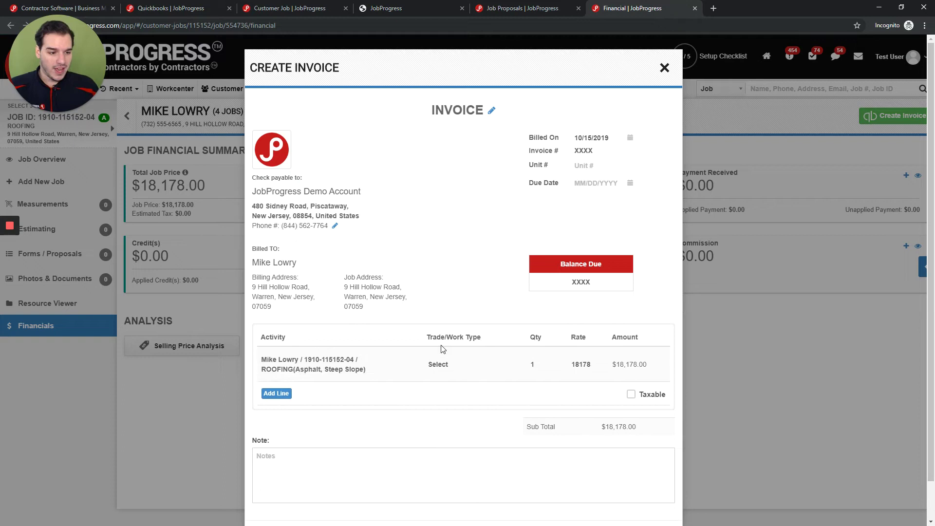
{"action": "left_click", "coordinate": [446, 364]}
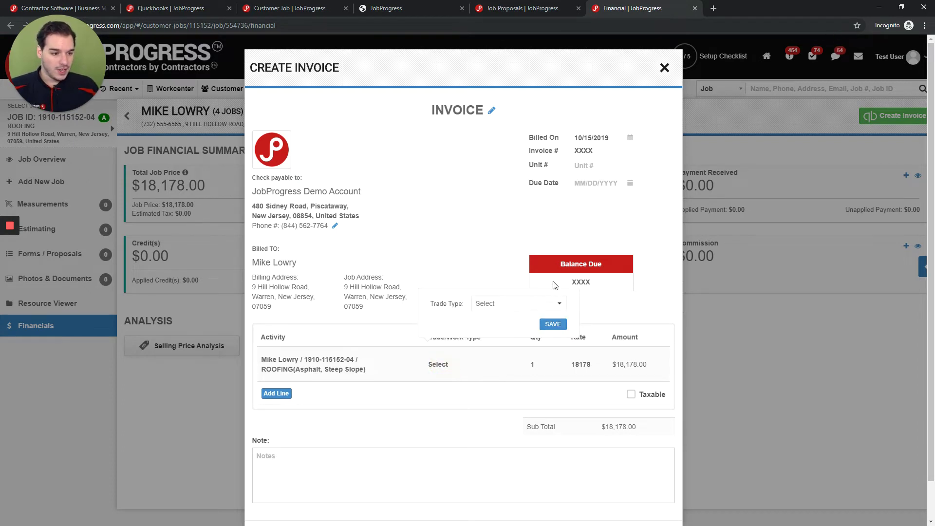
{"action": "left_click", "coordinate": [520, 304]}
{"action": "scroll", "coordinate": [527, 365], "scroll_direction": "down", "scroll_amount": 3}
{"action": "scroll", "coordinate": [519, 366], "scroll_direction": "down", "scroll_amount": 3}
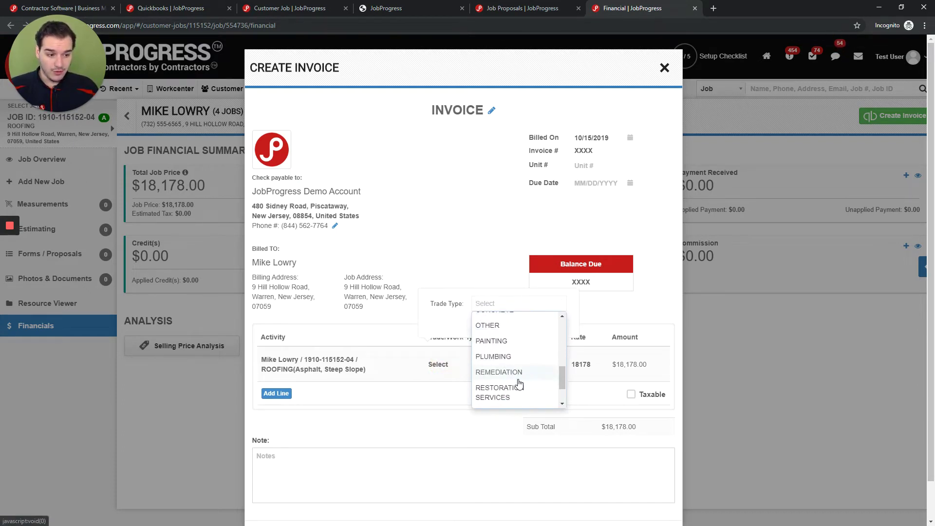
{"action": "scroll", "coordinate": [515, 366], "scroll_direction": "down", "scroll_amount": 2}
{"action": "left_click", "coordinate": [515, 369]}
{"action": "left_click", "coordinate": [519, 327]}
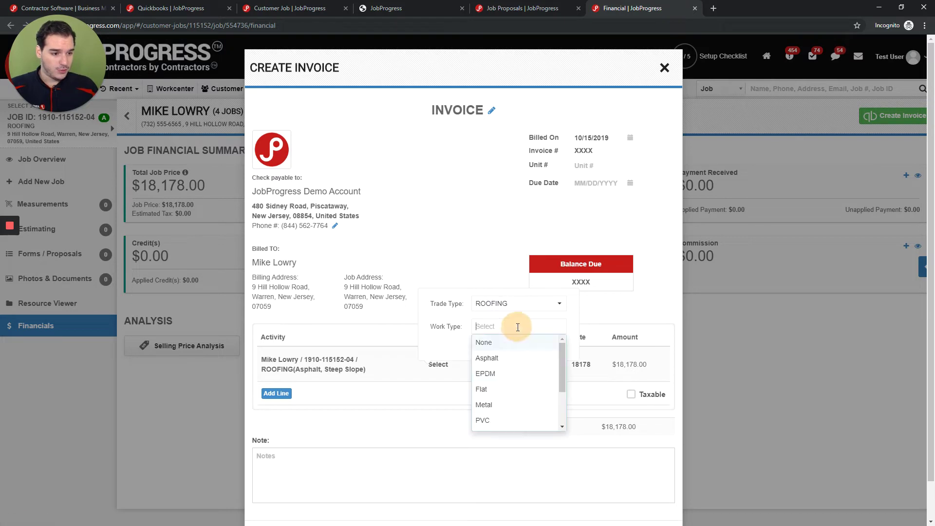
{"action": "left_click", "coordinate": [512, 358]}
{"action": "left_click", "coordinate": [553, 348]}
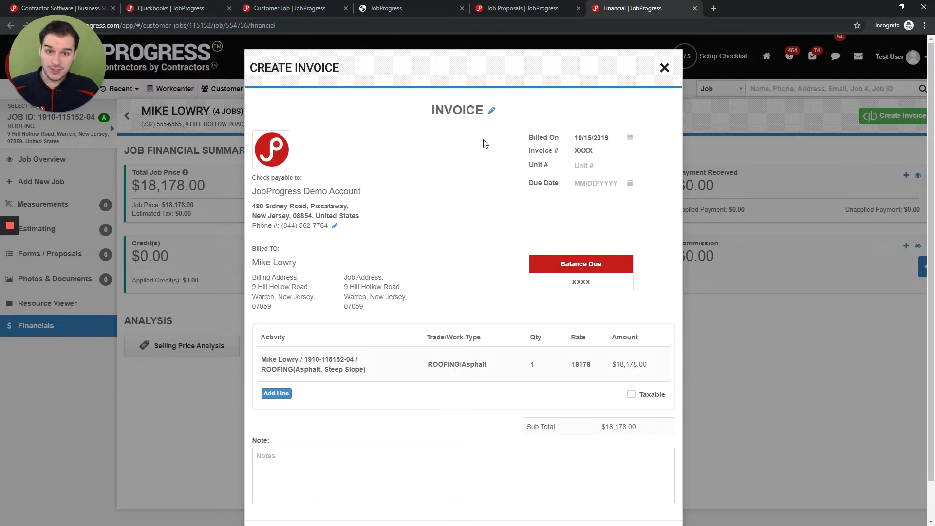
Close the invoice unsaved and open the company profile settings
{"action": "left_click", "coordinate": [665, 68]}
{"action": "left_click", "coordinate": [892, 57]}
{"action": "left_click", "coordinate": [842, 117]}
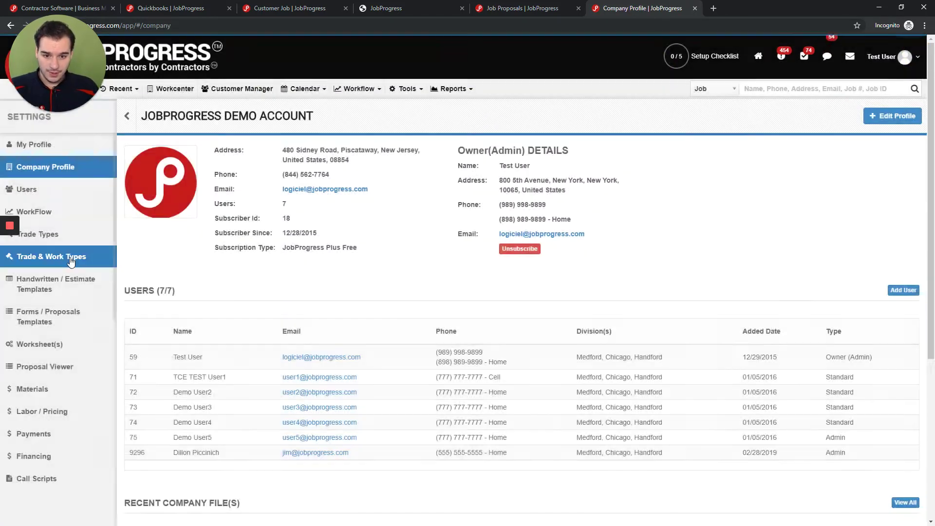
Open Trade & Work Types and inspect the Carpentry QuickBooks mapping
{"action": "left_click", "coordinate": [52, 257]}
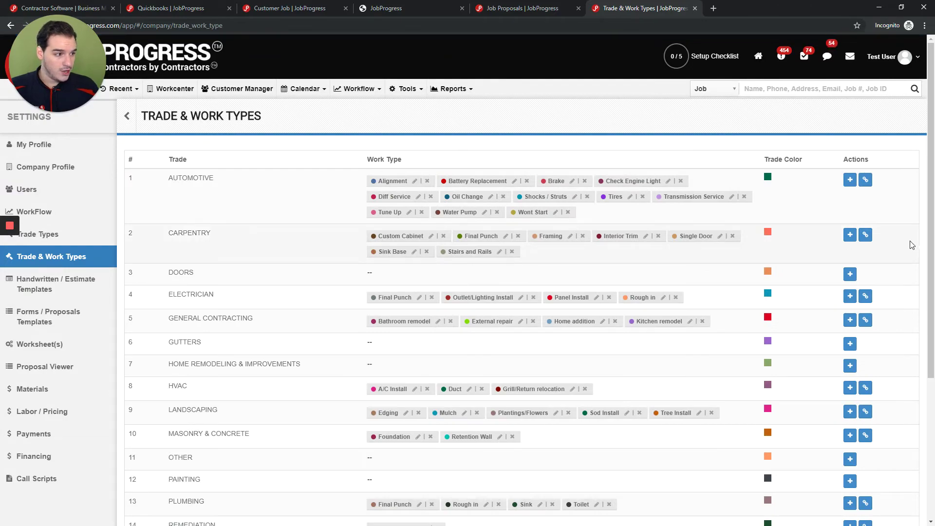
{"action": "left_click", "coordinate": [866, 234]}
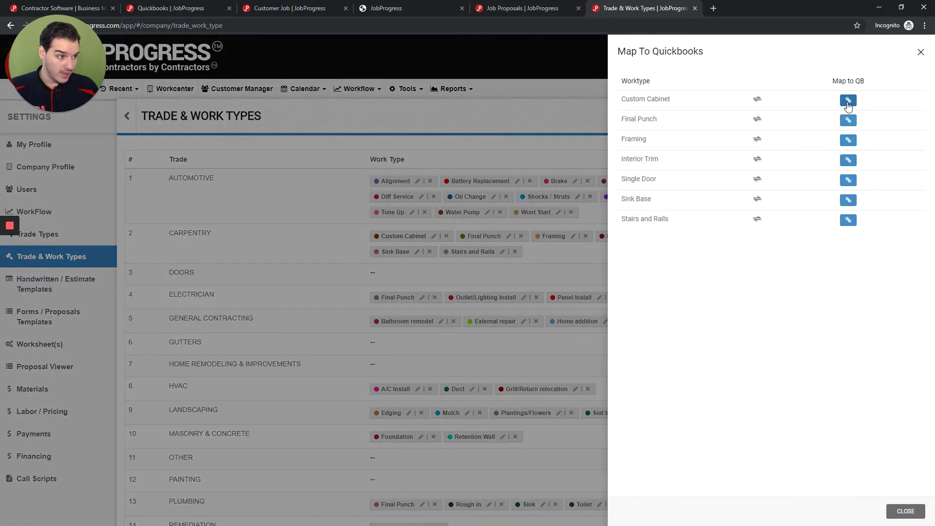
{"action": "left_click", "coordinate": [921, 54]}
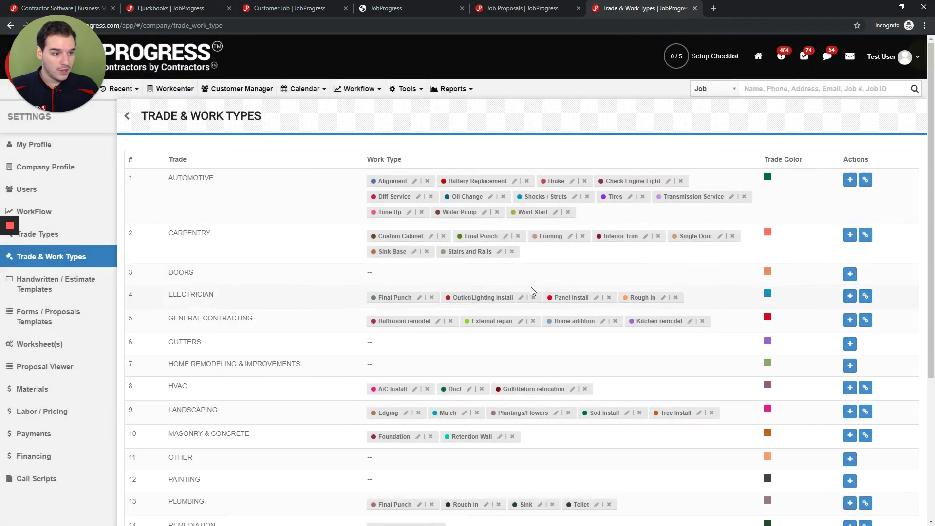
Map the Final Punch work type to a new QuickBooks product
{"action": "left_click", "coordinate": [508, 236]}
{"action": "left_click", "coordinate": [506, 142]}
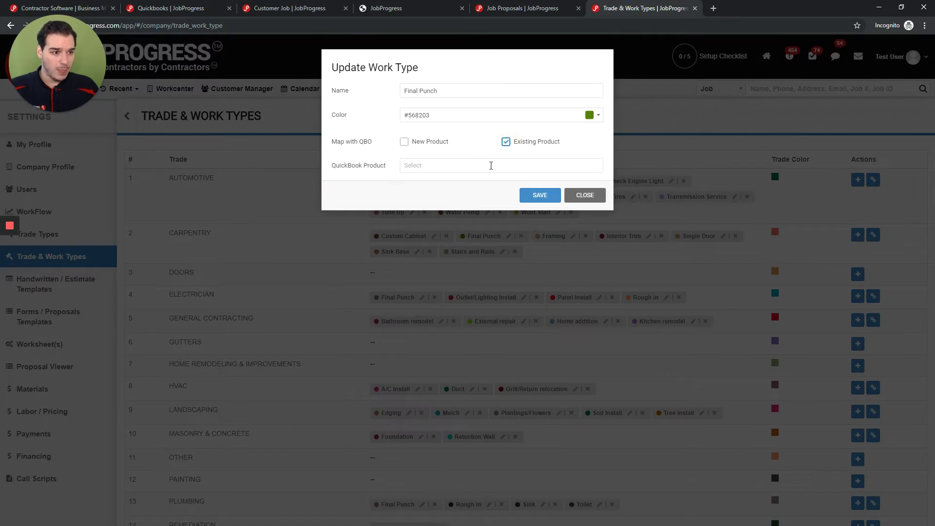
{"action": "left_click", "coordinate": [497, 165]}
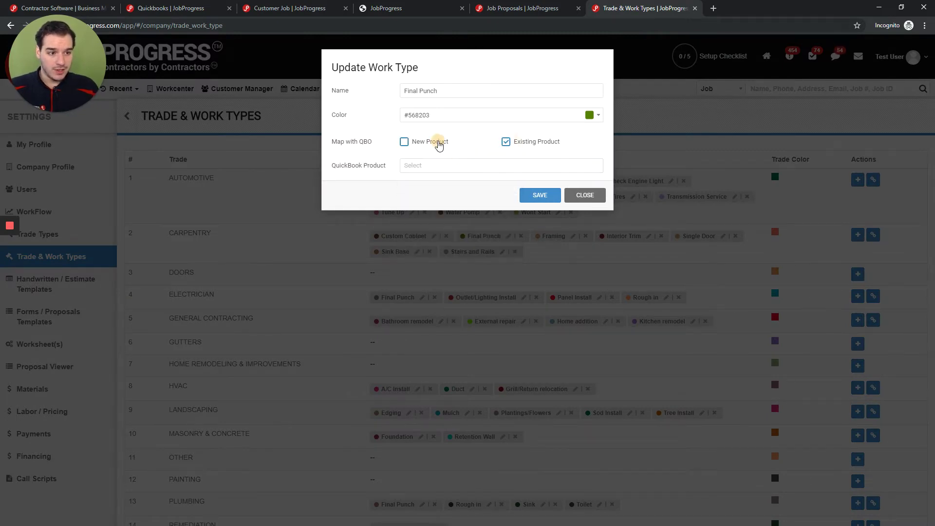
{"action": "left_click", "coordinate": [432, 142]}
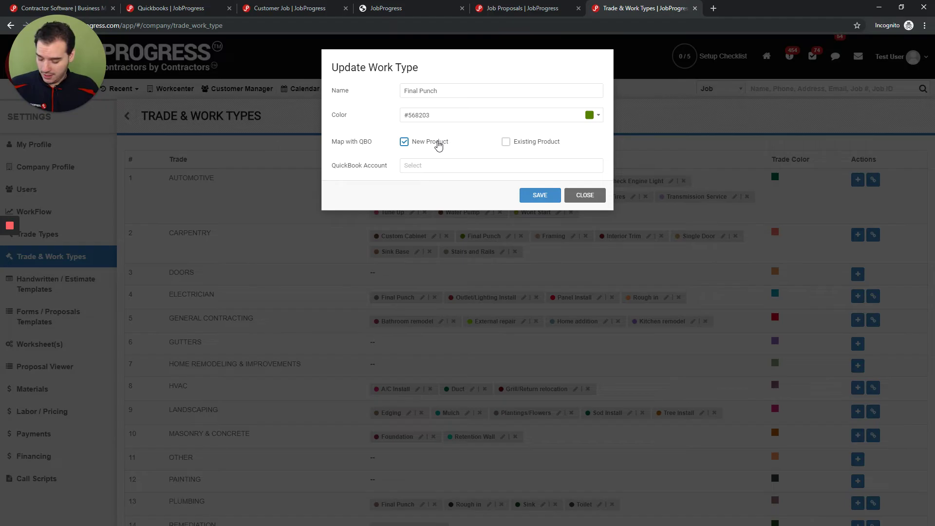
{"action": "key", "text": "alt+Tab"}
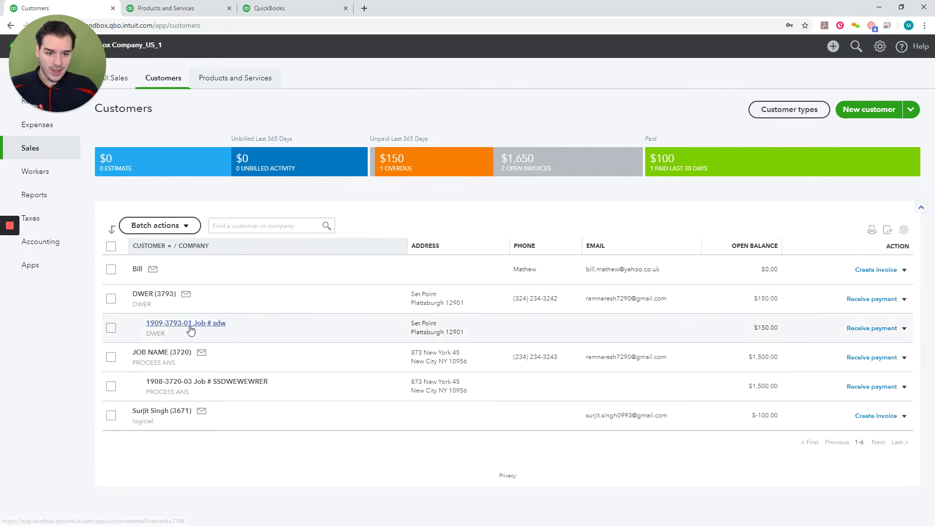
View QuickBooks Online's products list (Hours, Services) and its invoice customization page
{"action": "left_click", "coordinate": [199, 8]}
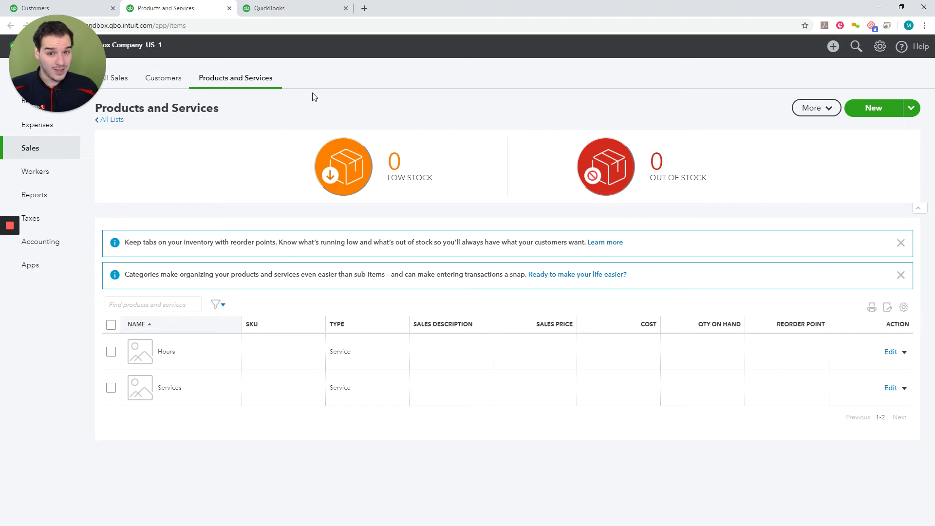
{"action": "left_click", "coordinate": [281, 8]}
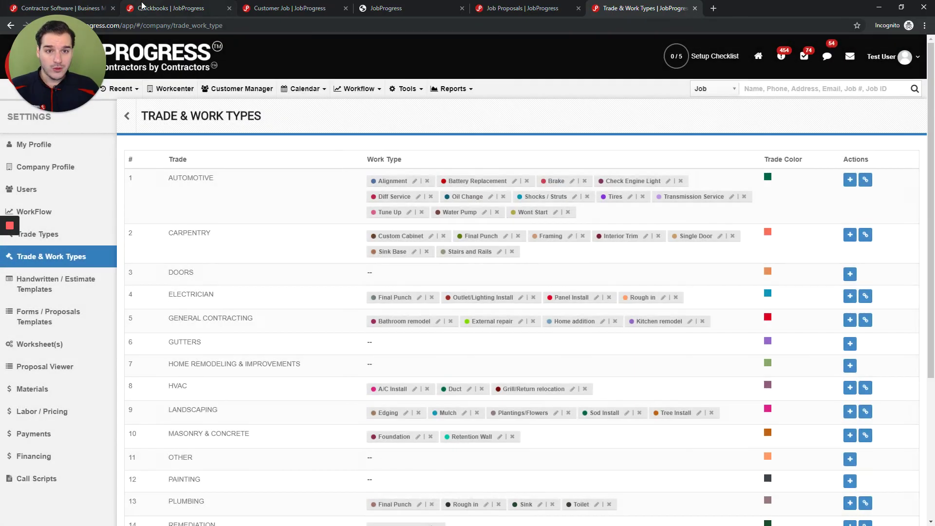
{"action": "left_click", "coordinate": [170, 8]}
{"action": "left_click", "coordinate": [121, 89]}
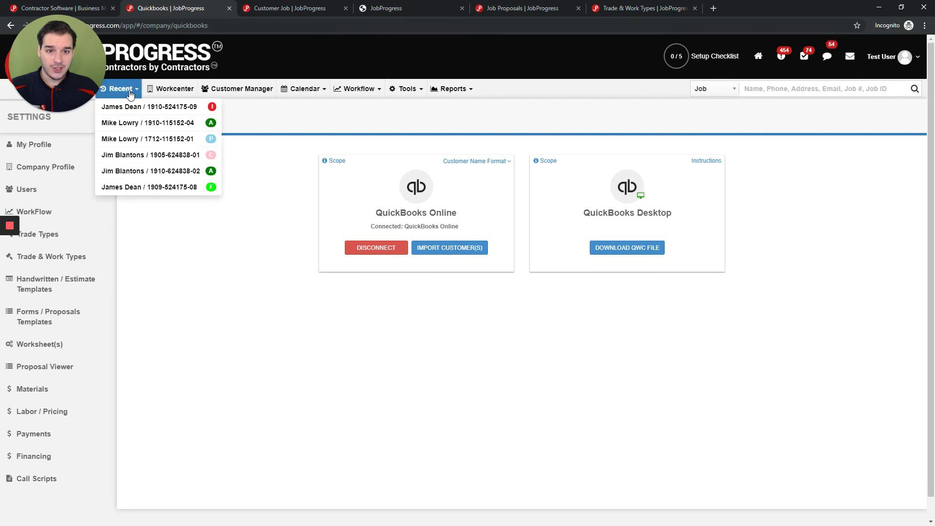
{"action": "left_click", "coordinate": [134, 108]}
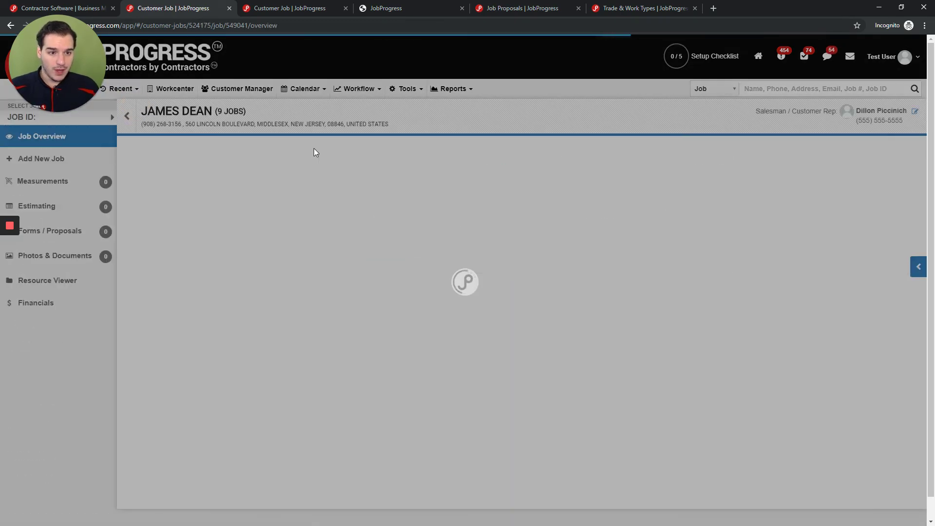
{"action": "left_click", "coordinate": [36, 354]}
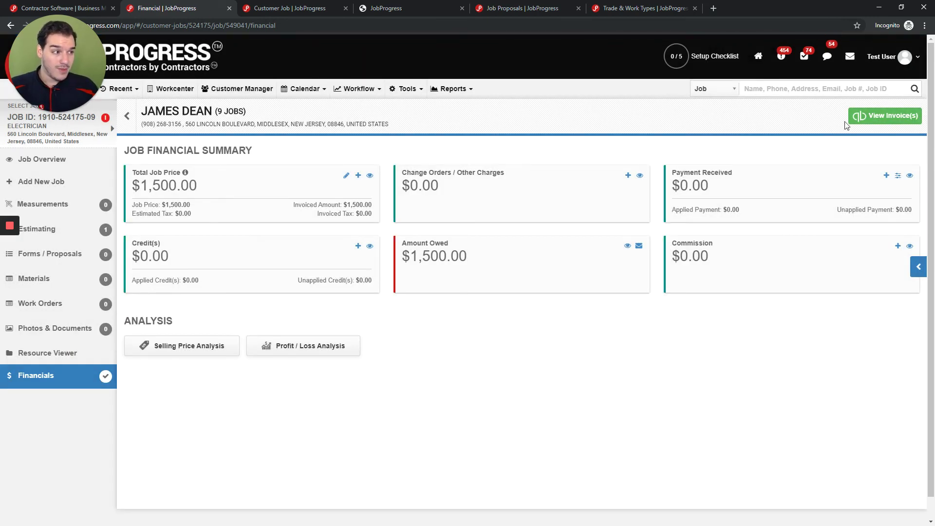
{"action": "left_click", "coordinate": [881, 116]}
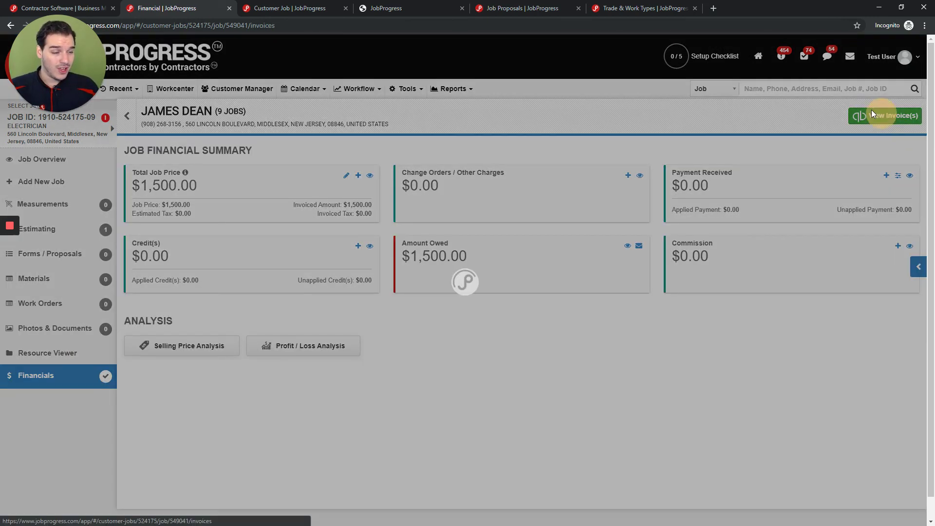